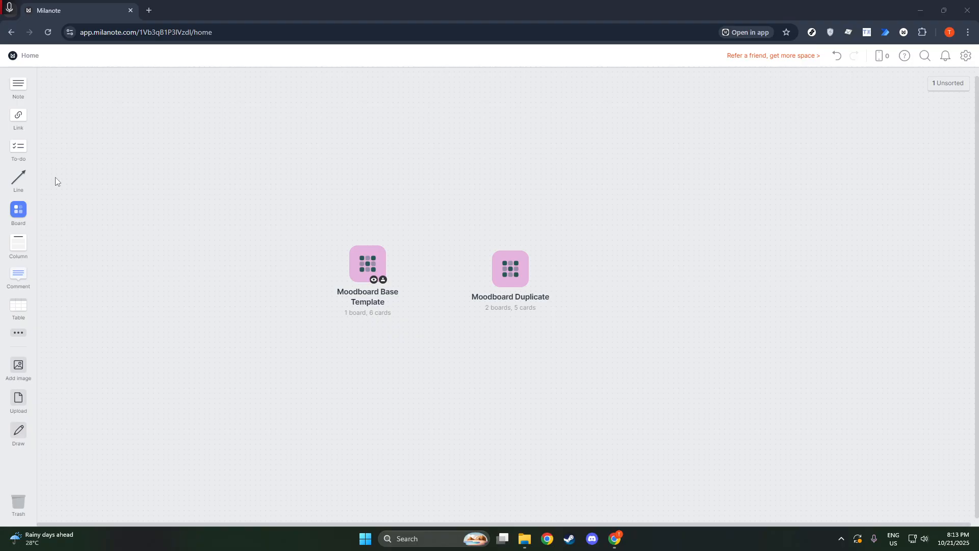
Add a new board above the Moodboard Base Template board and name it "Project X Moodboard"
{"action": "left_click_drag", "start_coordinate": [18, 209], "coordinate": [365, 186]}
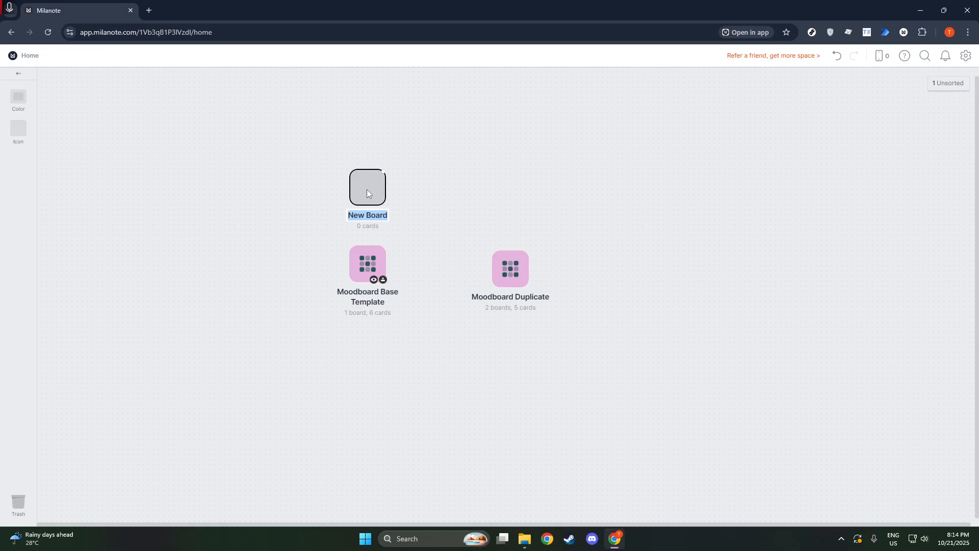
{"action": "type", "text": "P"}
{"action": "type", "text": "roject X Moodboard"}
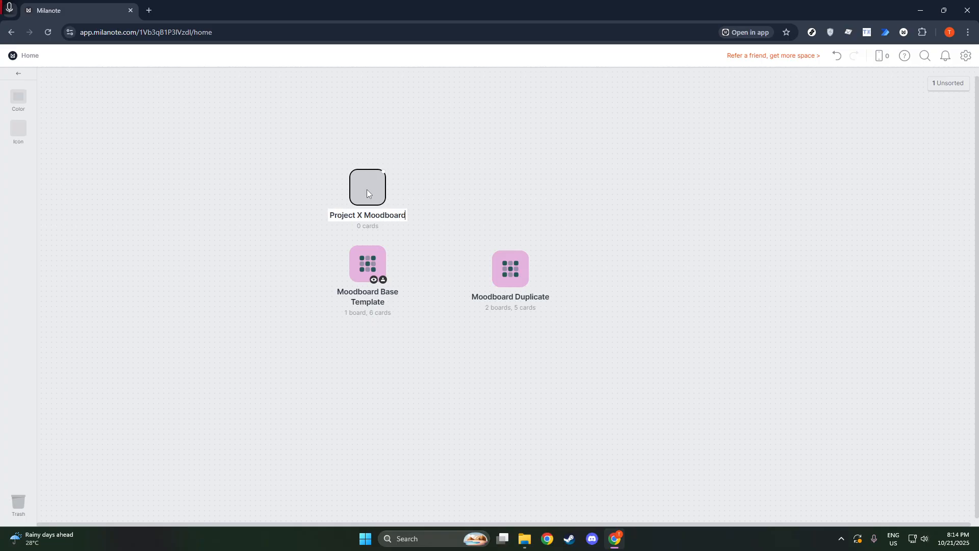
{"action": "left_click", "coordinate": [418, 196]}
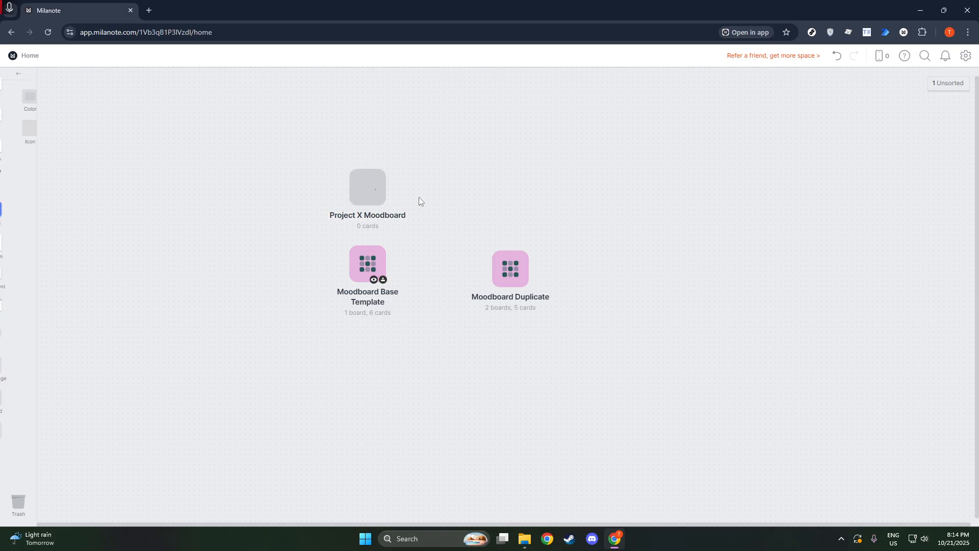
Open the Project X Moodboard board, apply the Moodboard template without its example content, and dismiss the built-in images tip
{"action": "double_click", "coordinate": [370, 193]}
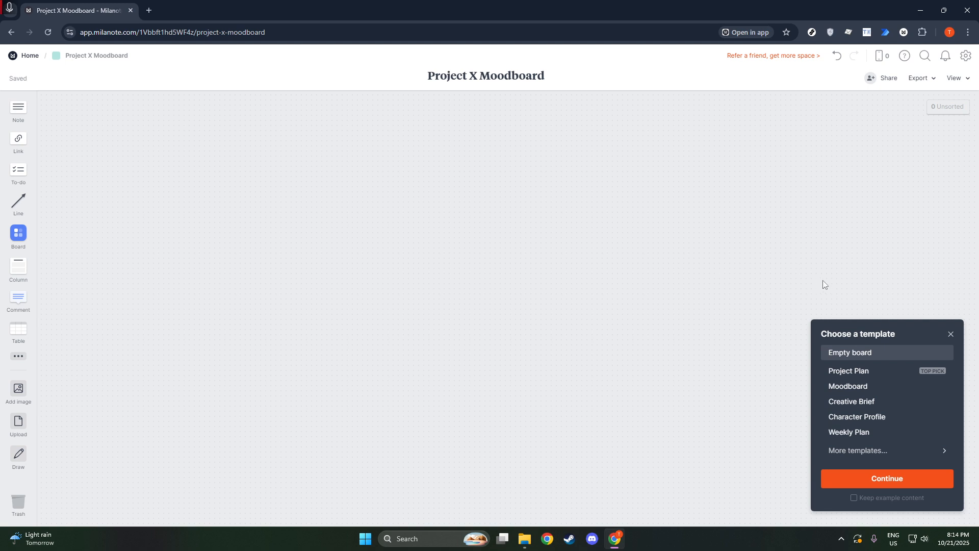
{"action": "left_click", "coordinate": [860, 385]}
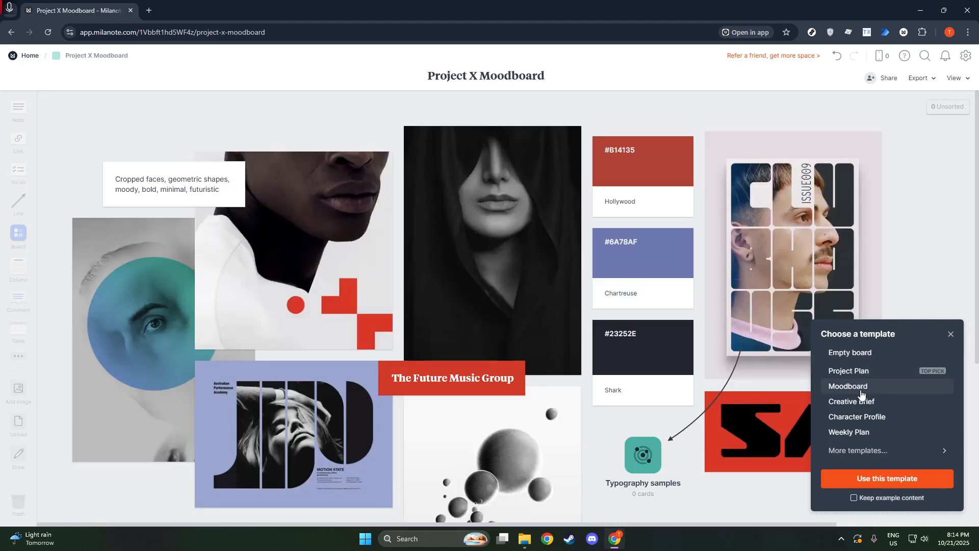
{"action": "left_click", "coordinate": [863, 482]}
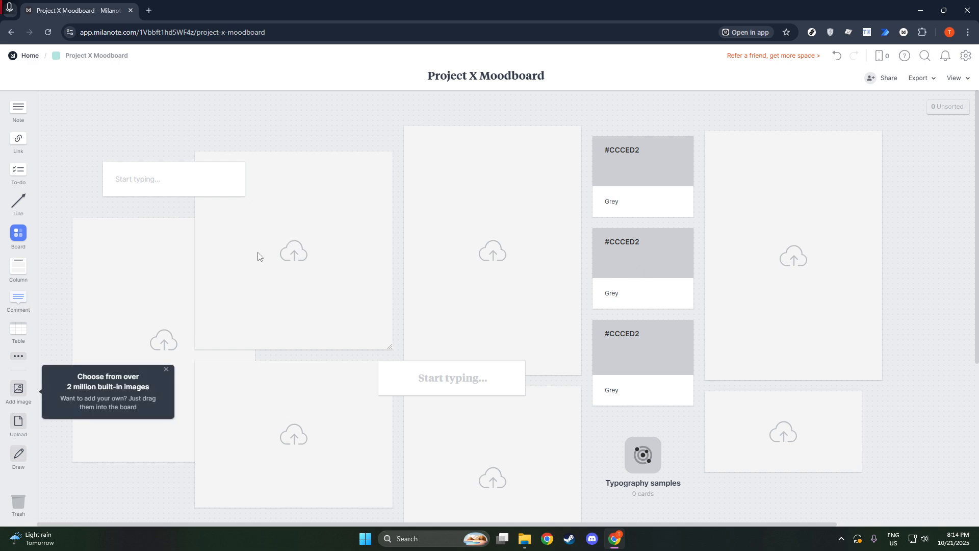
{"action": "left_click", "coordinate": [166, 370]}
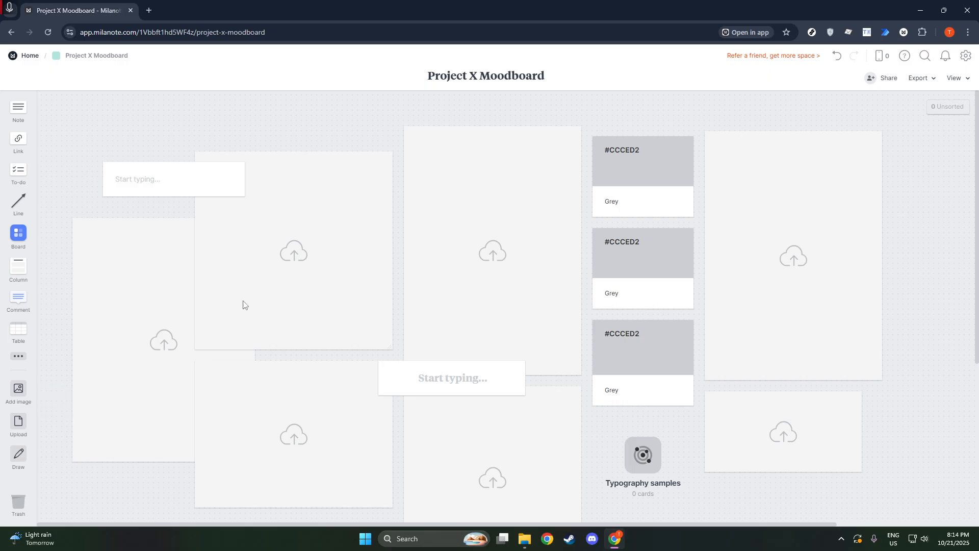
Upload the article_291139 healthiest-foods-for-kids picture into the square image placeholder behind the small empty note
{"action": "left_click", "coordinate": [303, 250]}
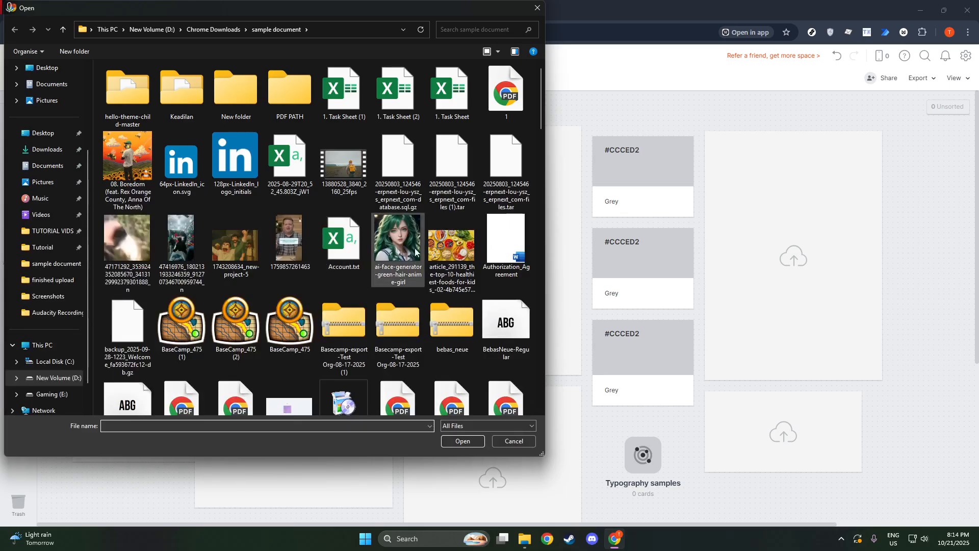
{"action": "left_click", "coordinate": [451, 255]}
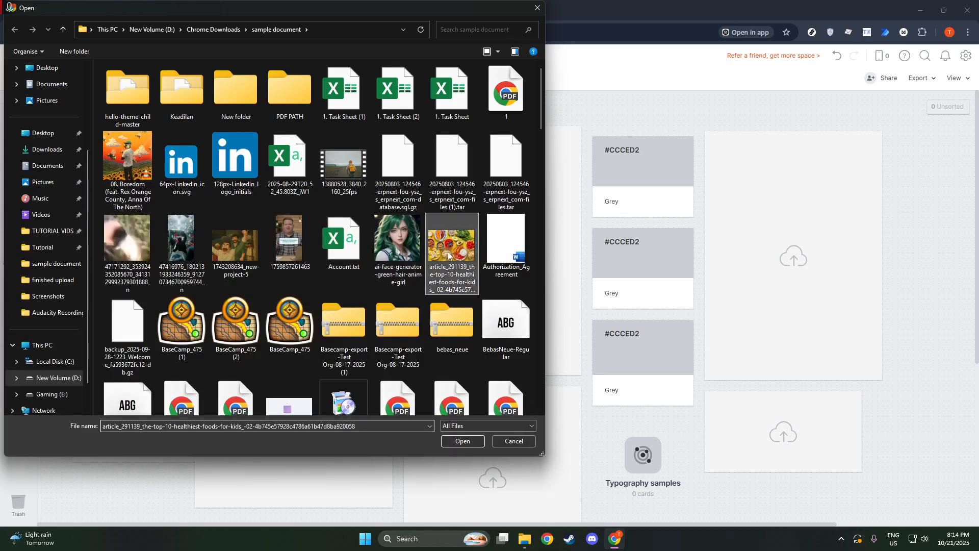
{"action": "left_click", "coordinate": [462, 441]}
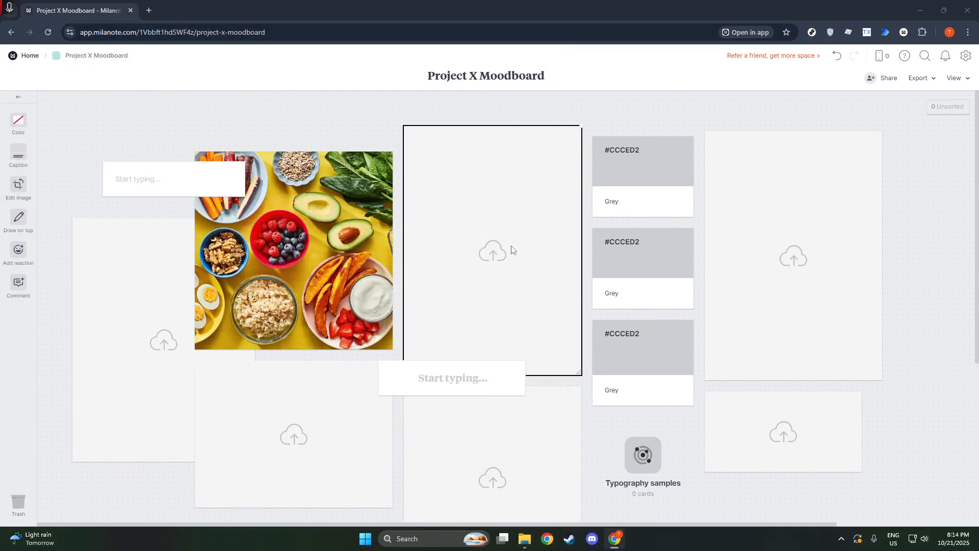
Upload the "sample wall art" file into the tall image placeholder between the food picture and the colour swatches
{"action": "left_click", "coordinate": [511, 249]}
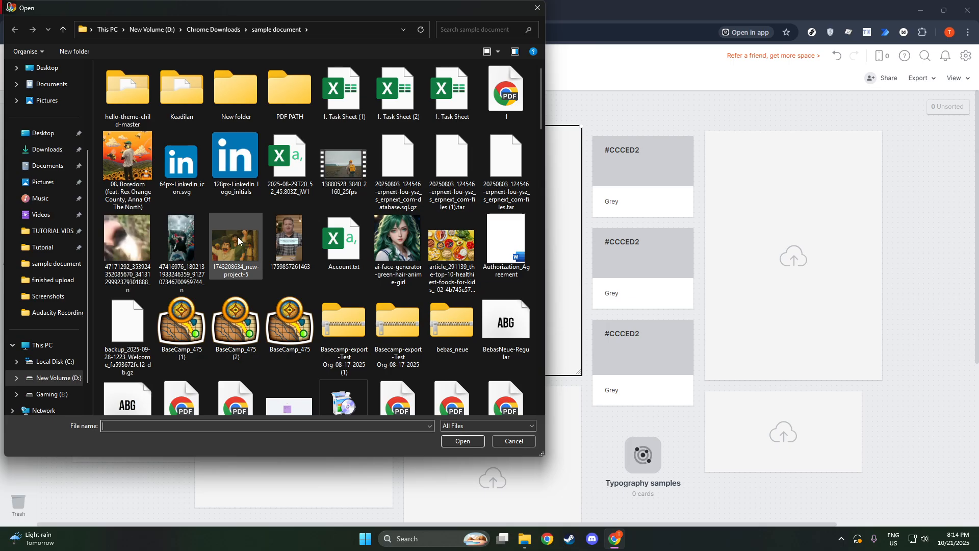
{"action": "scroll", "coordinate": [239, 241], "scroll_direction": "down", "scroll_amount": 10}
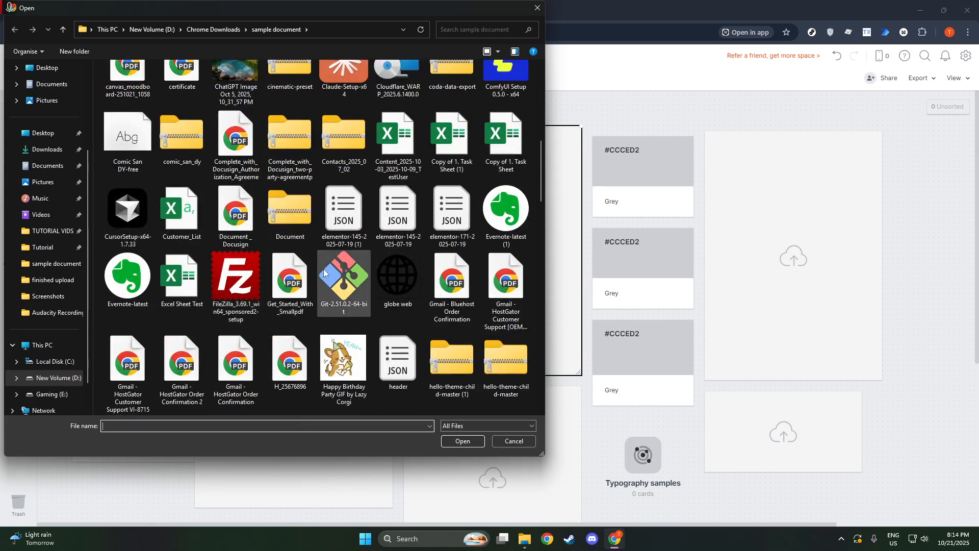
{"action": "scroll", "coordinate": [344, 280], "scroll_direction": "down", "scroll_amount": 10}
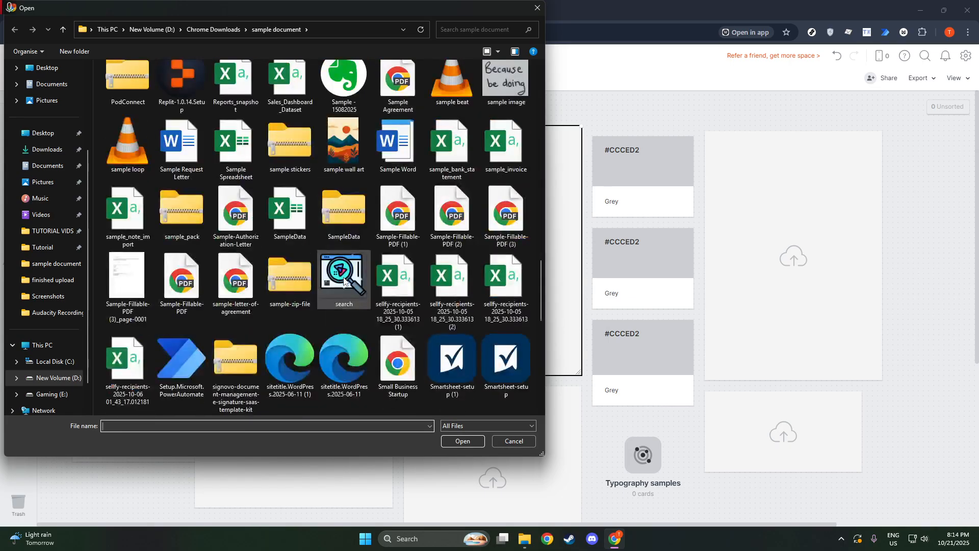
{"action": "left_click", "coordinate": [344, 146]}
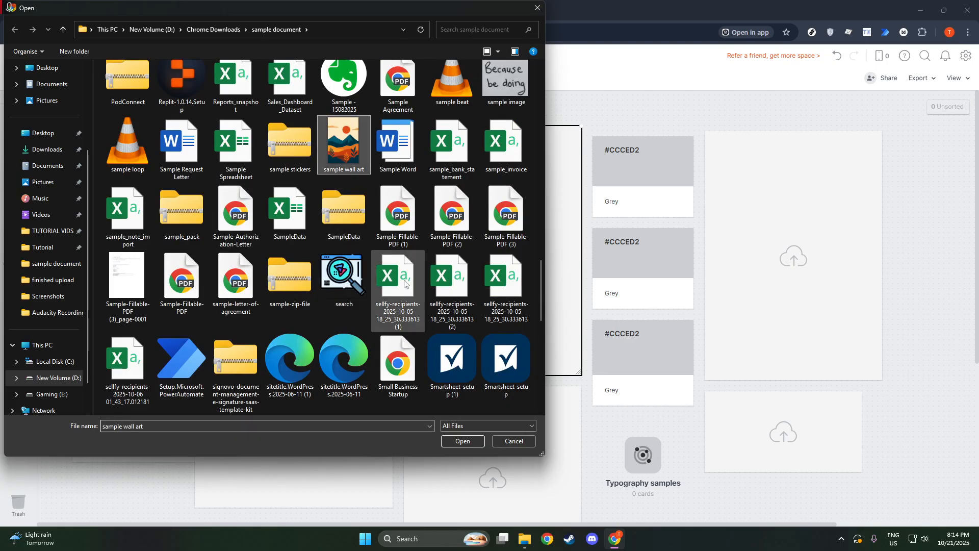
{"action": "left_click", "coordinate": [463, 440]}
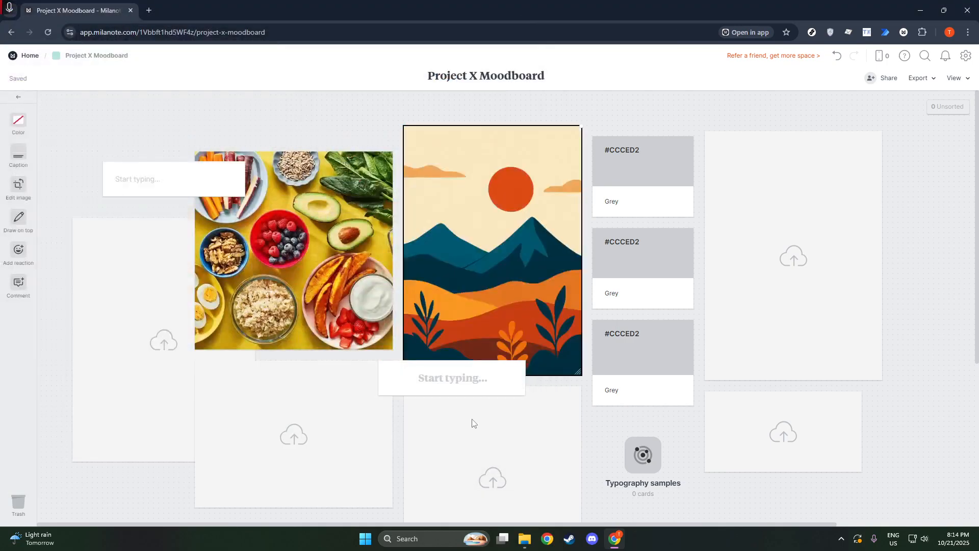
Enter "Mood" as the text of the empty heading card below the wall art picture
{"action": "scroll", "coordinate": [475, 406], "scroll_direction": "down", "scroll_amount": 2}
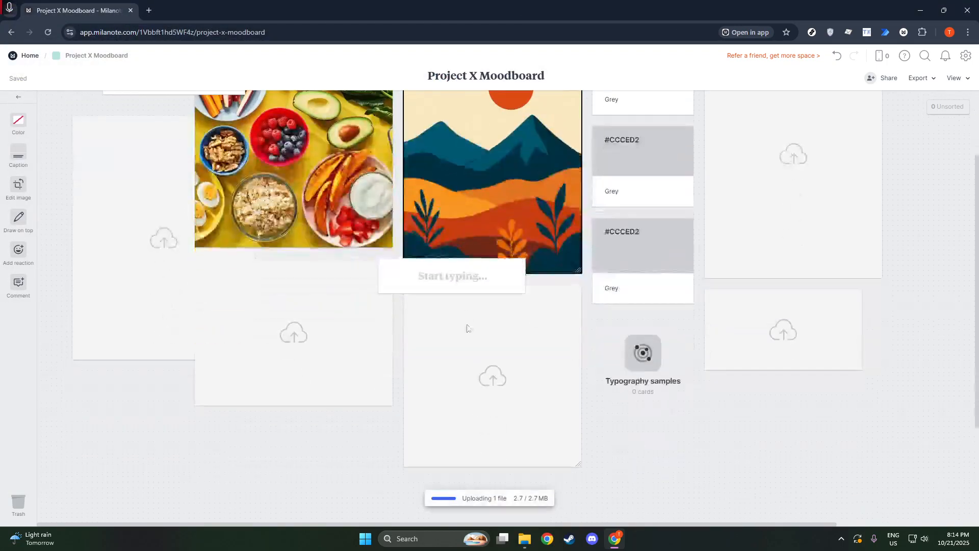
{"action": "left_click", "coordinate": [449, 273]}
{"action": "left_click", "coordinate": [449, 275]}
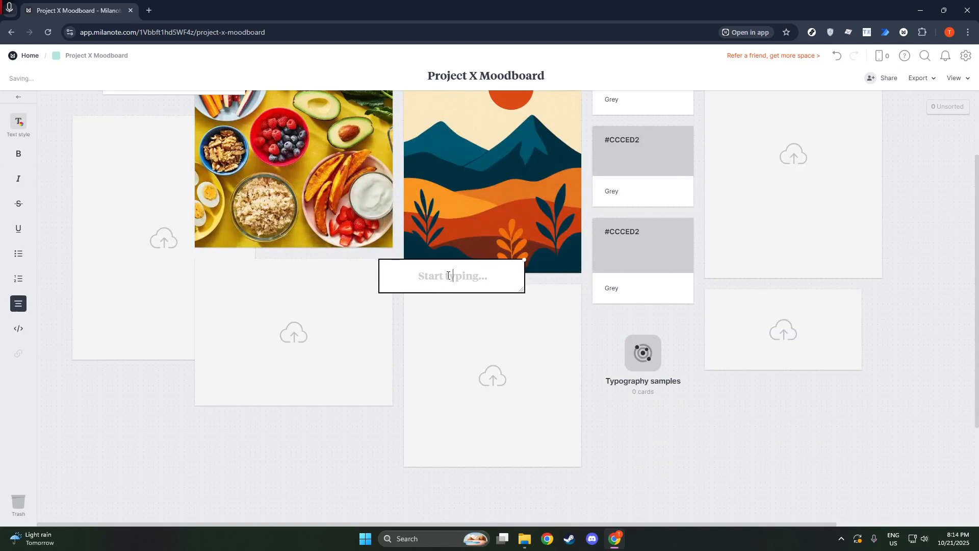
{"action": "type", "text": "Mood"}
Upload the "Happy Birthday Party GIF by Lazy Corgi" file into the image placeholder below the food picture
{"action": "double_click", "coordinate": [279, 343]}
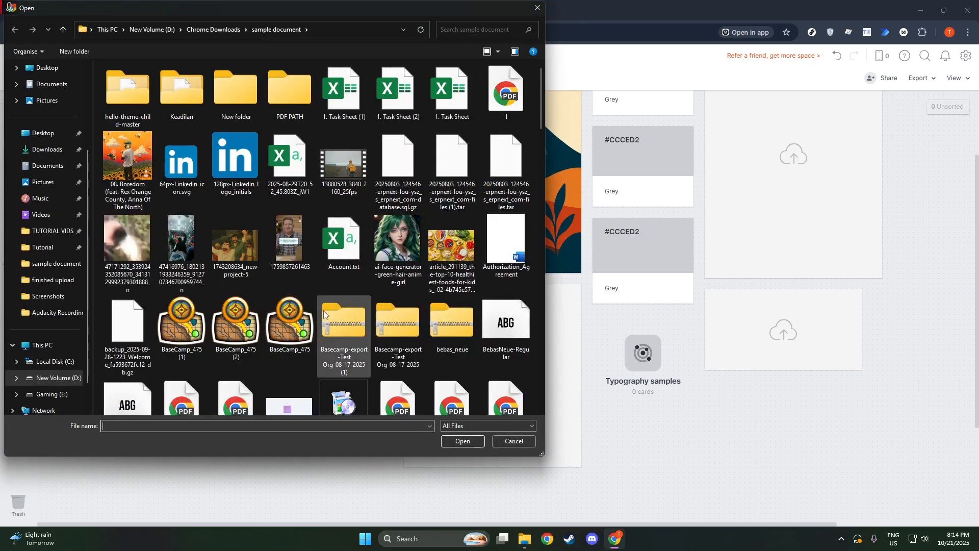
{"action": "scroll", "coordinate": [323, 300], "scroll_direction": "down", "scroll_amount": 5}
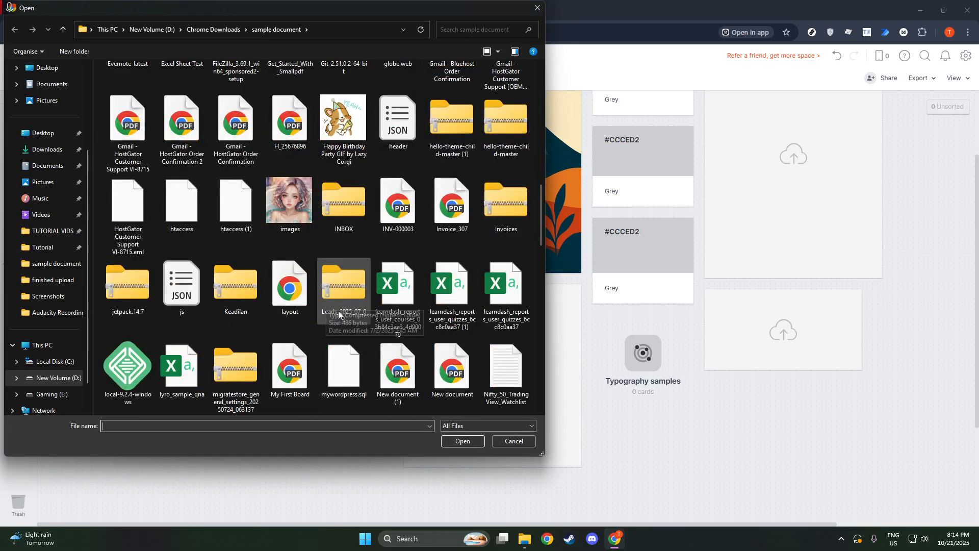
{"action": "scroll", "coordinate": [345, 322], "scroll_direction": "down", "scroll_amount": 5}
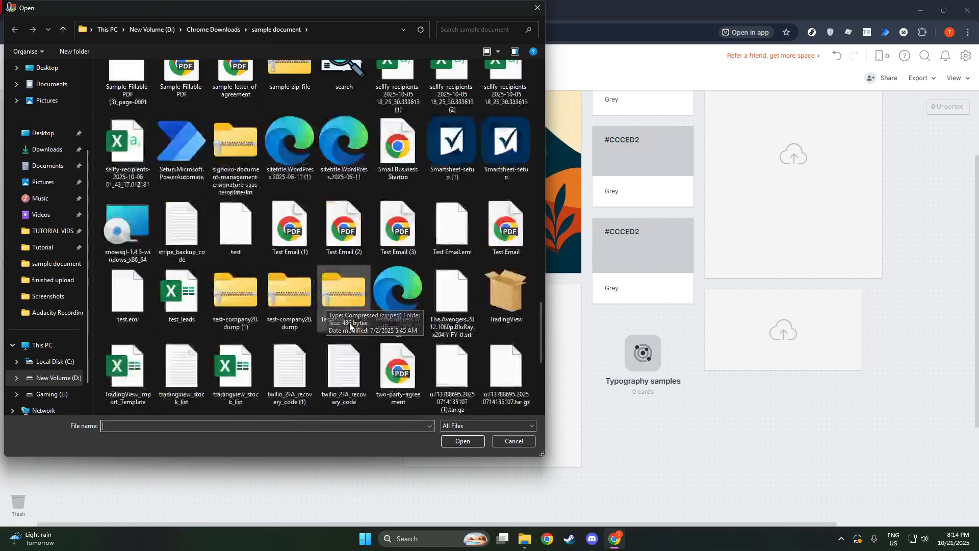
{"action": "scroll", "coordinate": [352, 329], "scroll_direction": "up", "scroll_amount": 5}
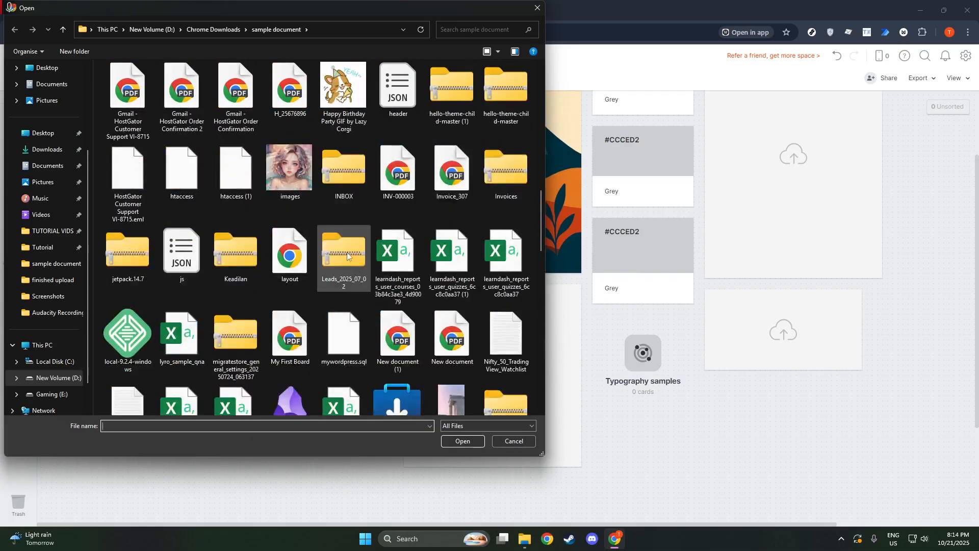
{"action": "left_click", "coordinate": [349, 116]}
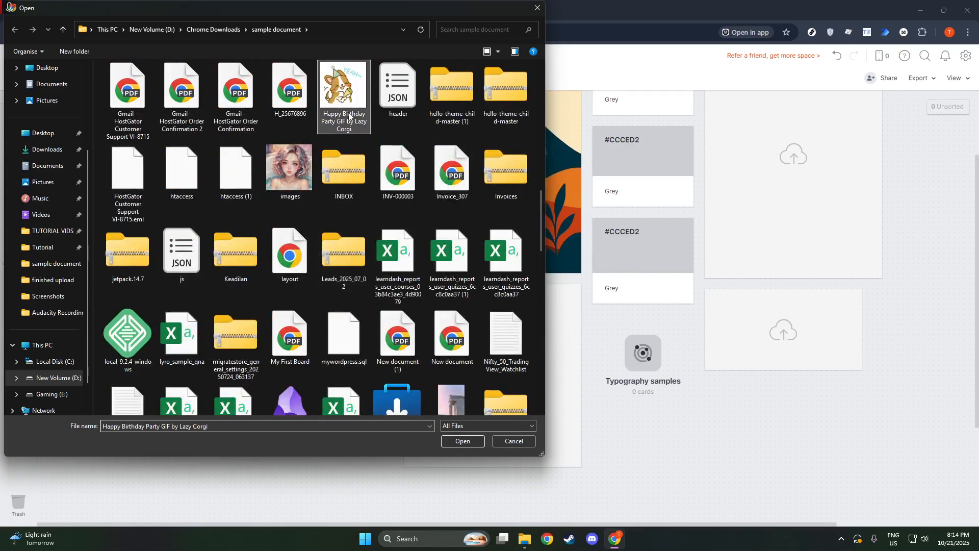
{"action": "left_click", "coordinate": [478, 442]}
Upload the "sample image" file into the image placeholder below the Mood heading card
{"action": "left_click", "coordinate": [527, 376]}
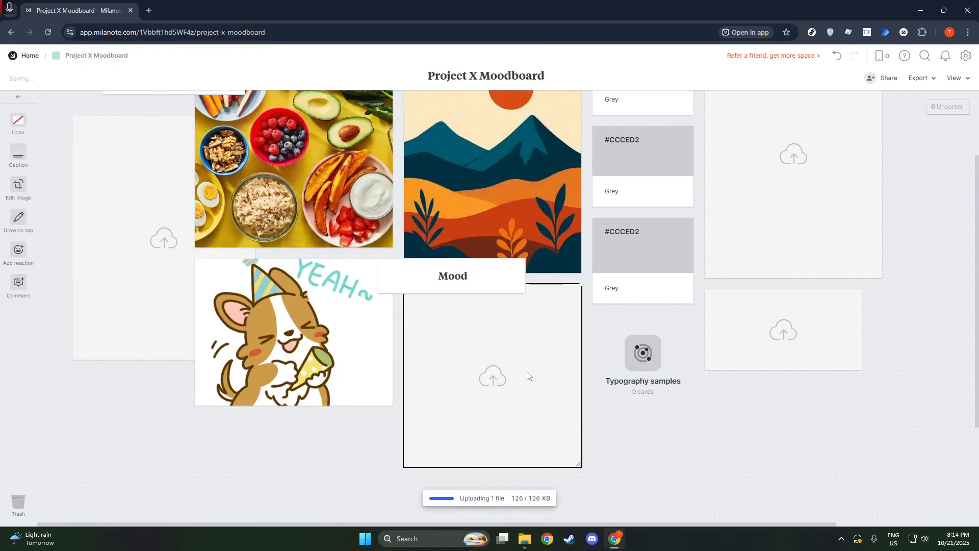
{"action": "left_click", "coordinate": [613, 418]}
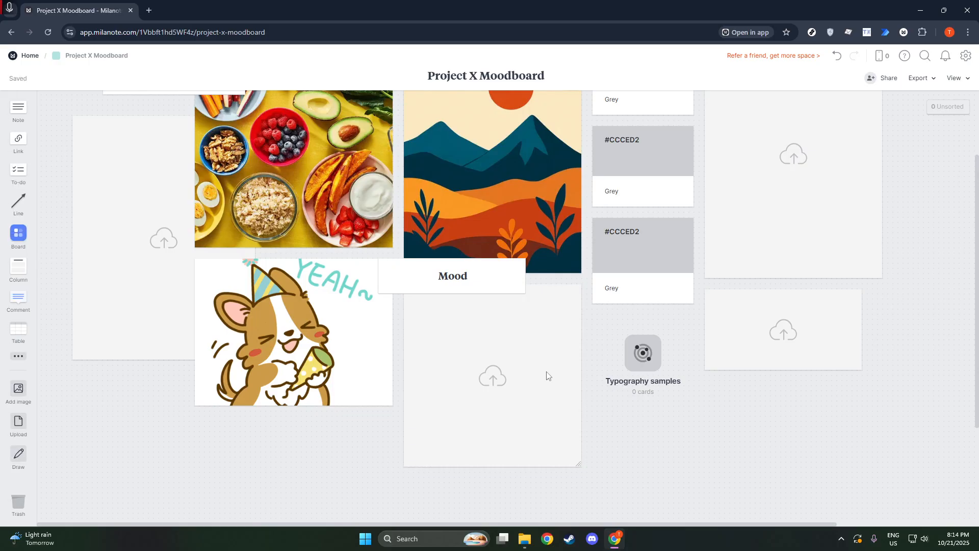
{"action": "left_click", "coordinate": [534, 363]}
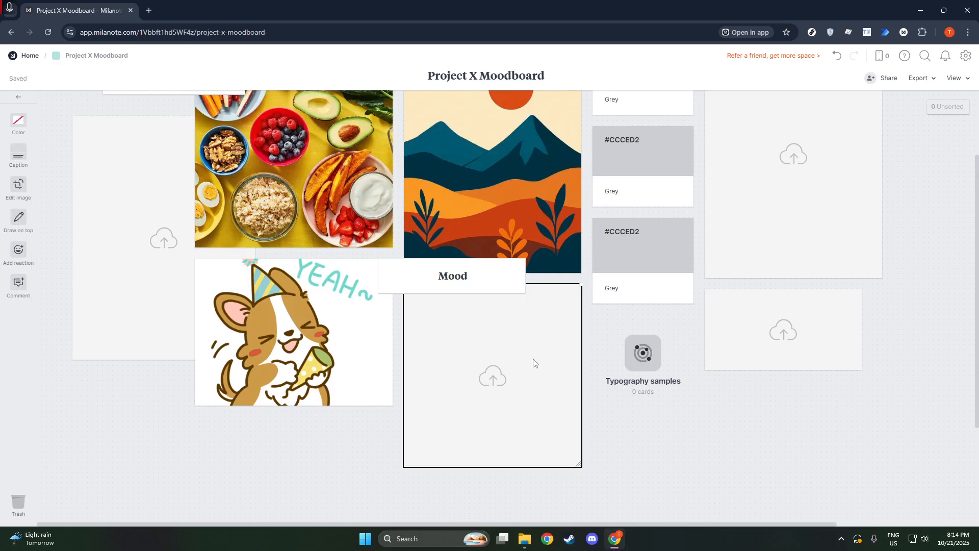
{"action": "left_click", "coordinate": [494, 375]}
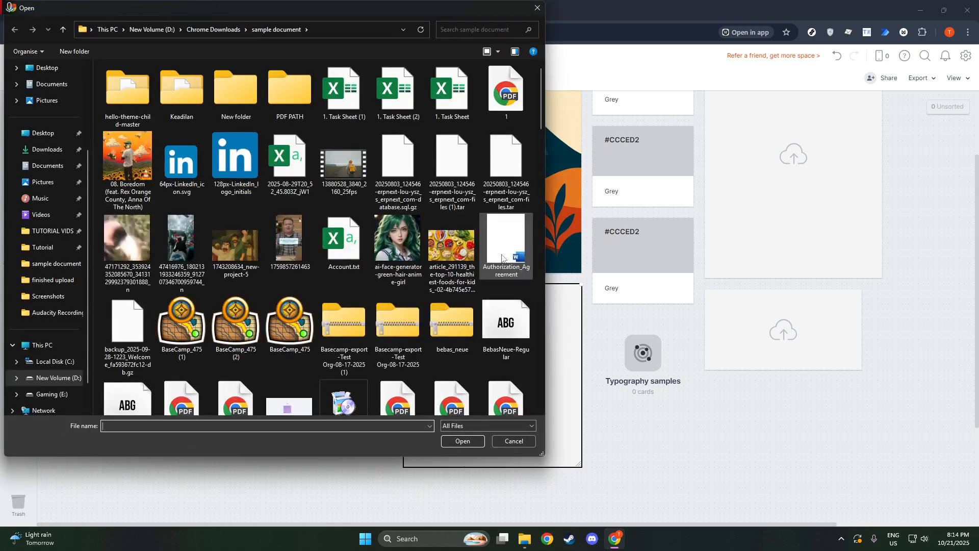
{"action": "scroll", "coordinate": [502, 256], "scroll_direction": "down", "scroll_amount": 5}
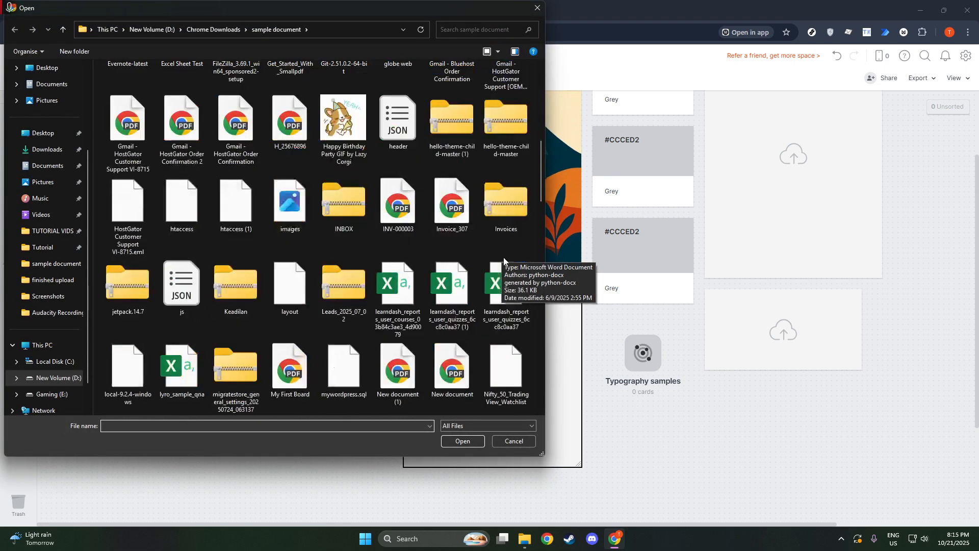
{"action": "scroll", "coordinate": [510, 300], "scroll_direction": "down", "scroll_amount": 5}
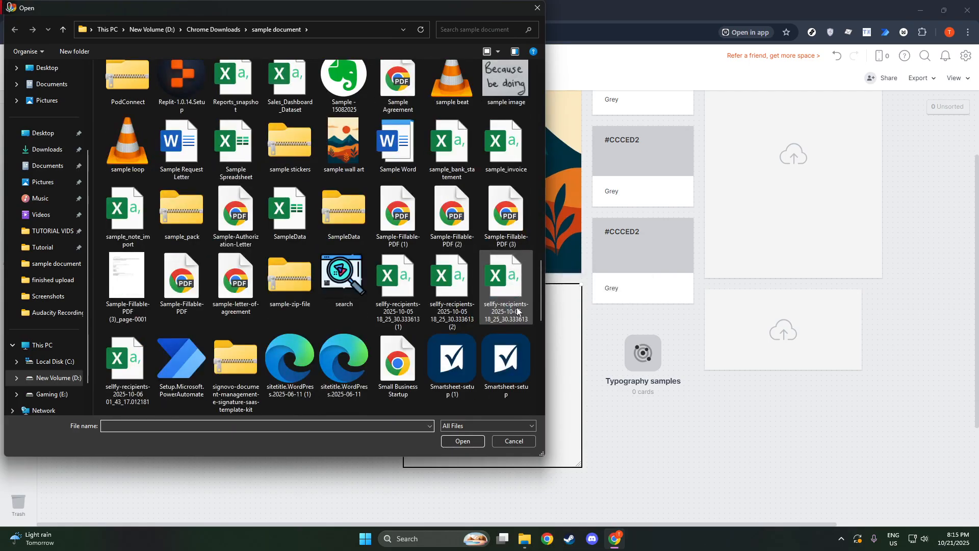
{"action": "left_click", "coordinate": [506, 83]}
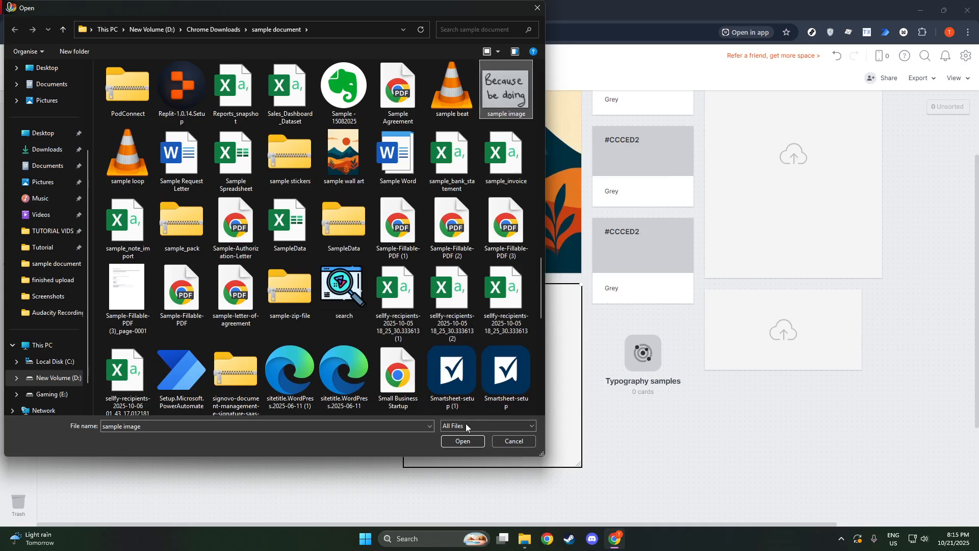
{"action": "left_click", "coordinate": [464, 440]}
Enter "Test" in the empty note that overlaps the food picture
{"action": "scroll", "coordinate": [632, 370], "scroll_direction": "up", "scroll_amount": 1}
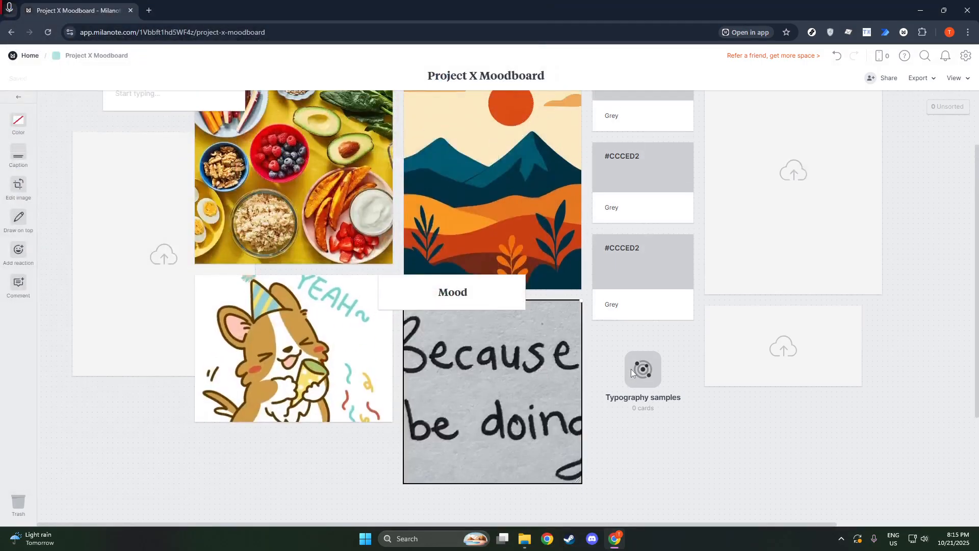
{"action": "scroll", "coordinate": [611, 336], "scroll_direction": "up", "scroll_amount": 1}
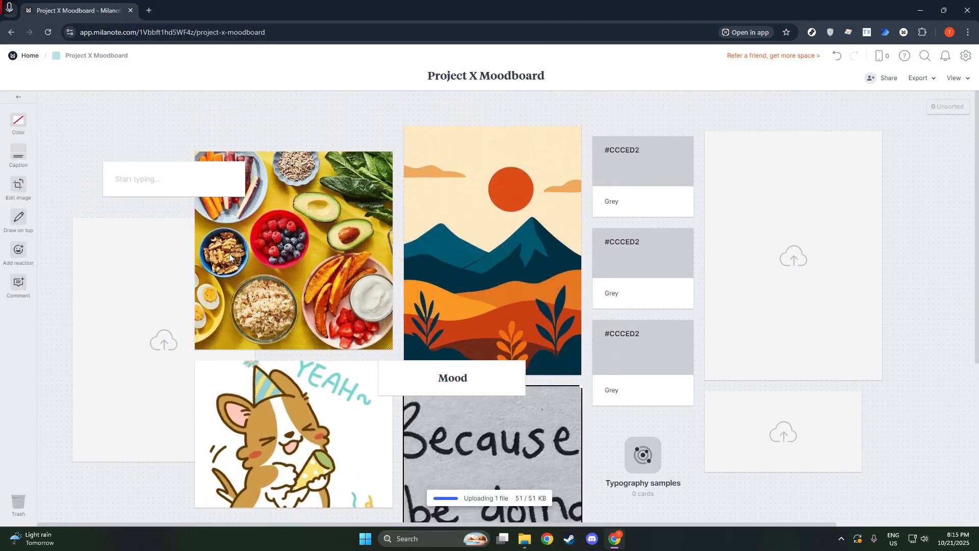
{"action": "left_click", "coordinate": [168, 182]}
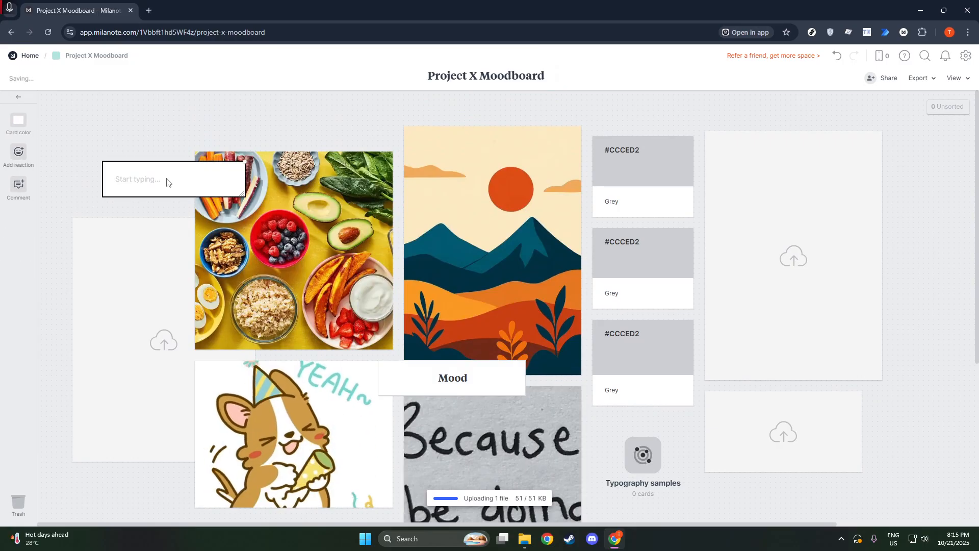
{"action": "left_click", "coordinate": [168, 179]}
{"action": "type", "text": "T"}
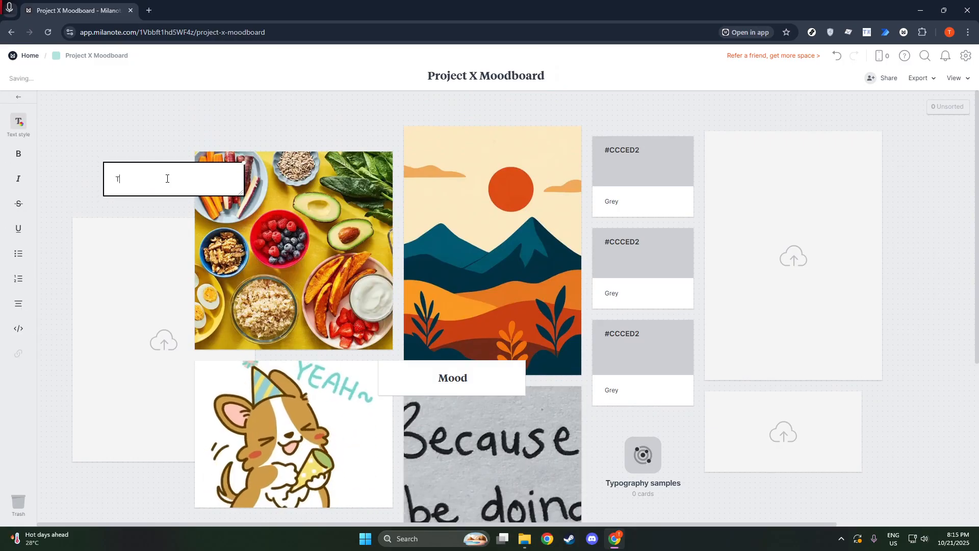
{"action": "type", "text": "est"}
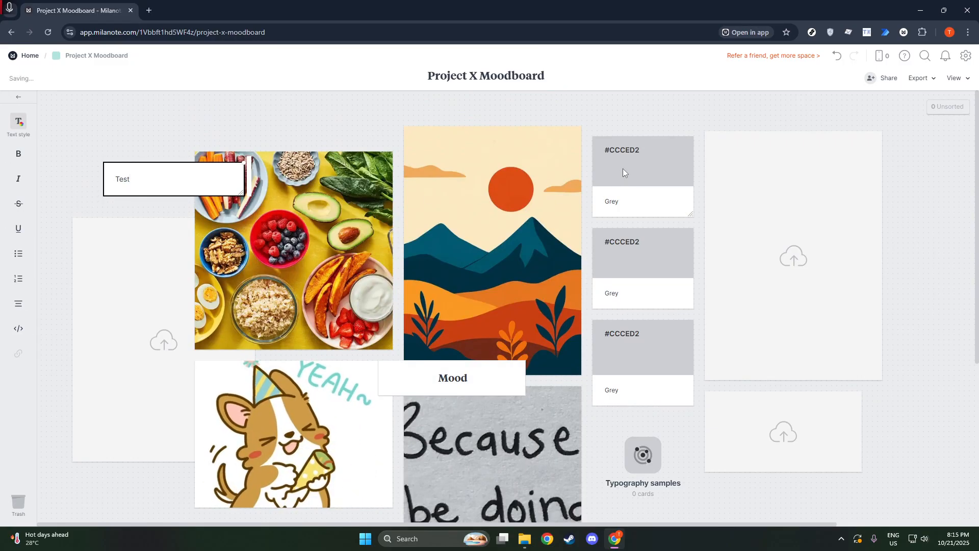
Recolour the uppermost grey colour swatch to #054EE1 and change its caption to "Blue"
{"action": "left_click", "coordinate": [623, 168]}
{"action": "left_click", "coordinate": [623, 168]}
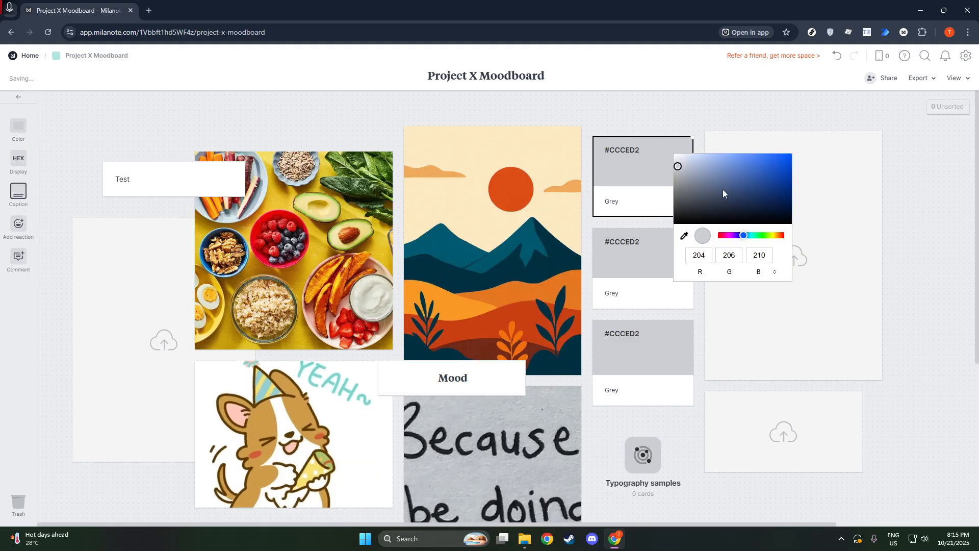
{"action": "left_click_drag", "start_coordinate": [723, 193], "coordinate": [788, 161]}
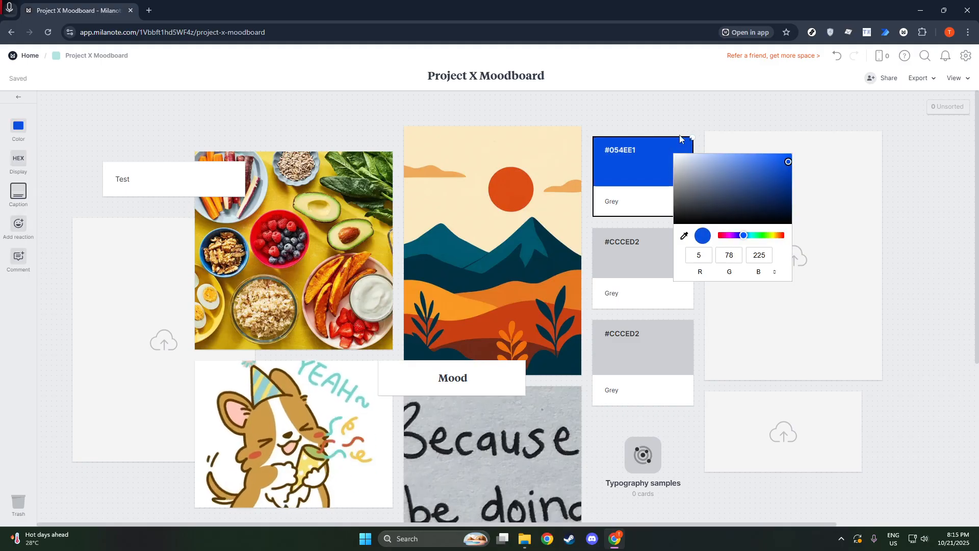
{"action": "left_click", "coordinate": [632, 205]}
{"action": "left_click_drag", "start_coordinate": [633, 200], "coordinate": [578, 204]}
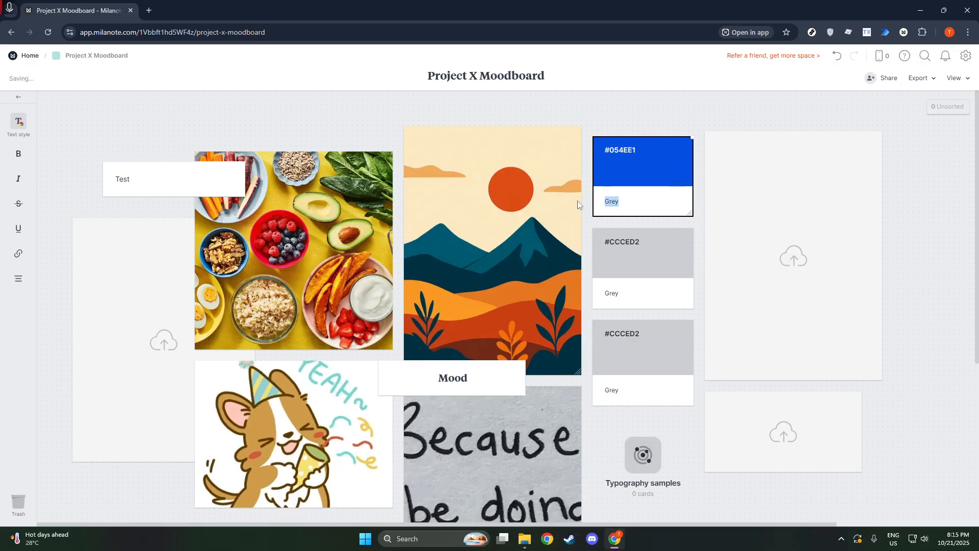
{"action": "type", "text": "Blu"}
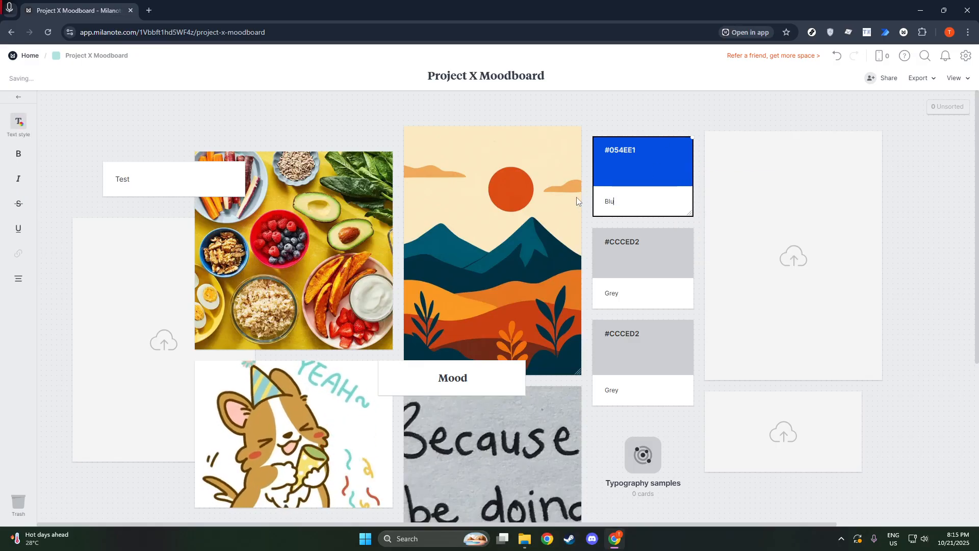
{"action": "type", "text": "e"}
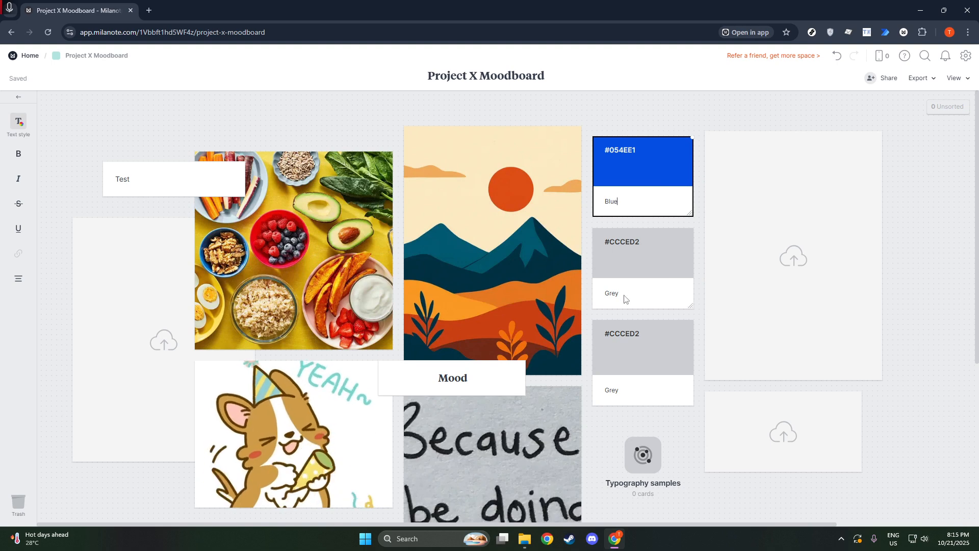